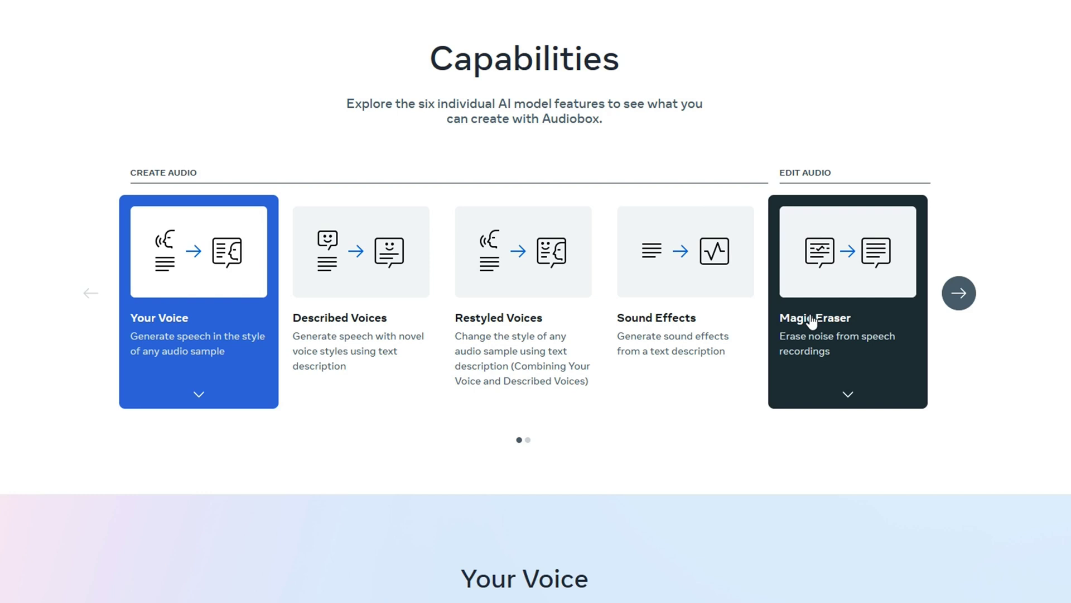
Browse the six capabilities, open Your Voice and fill its text to speak with a ready-made example
left_click(958, 293)
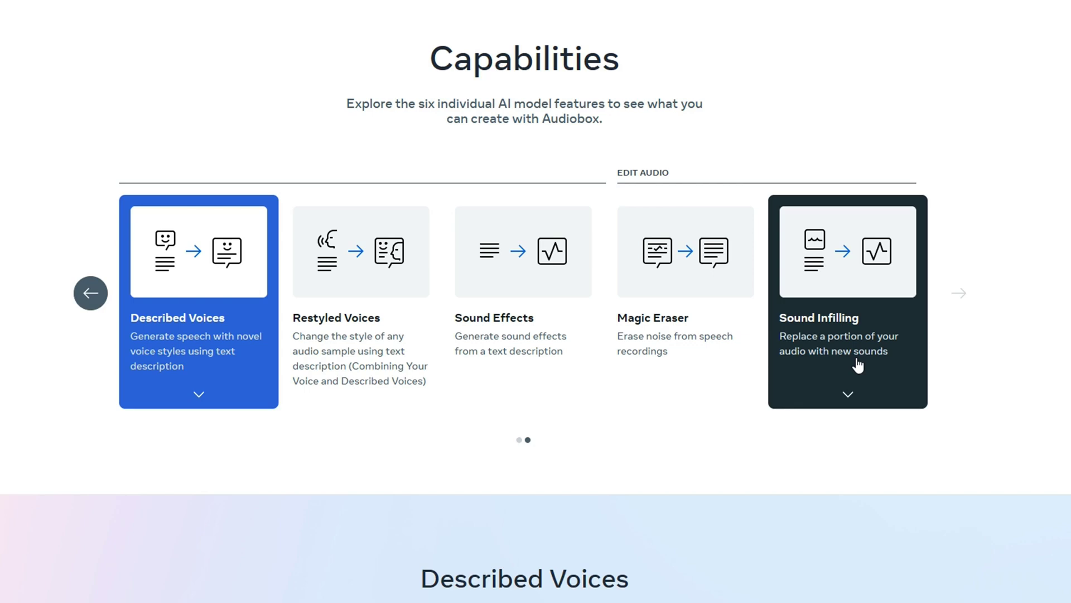
left_click(90, 292)
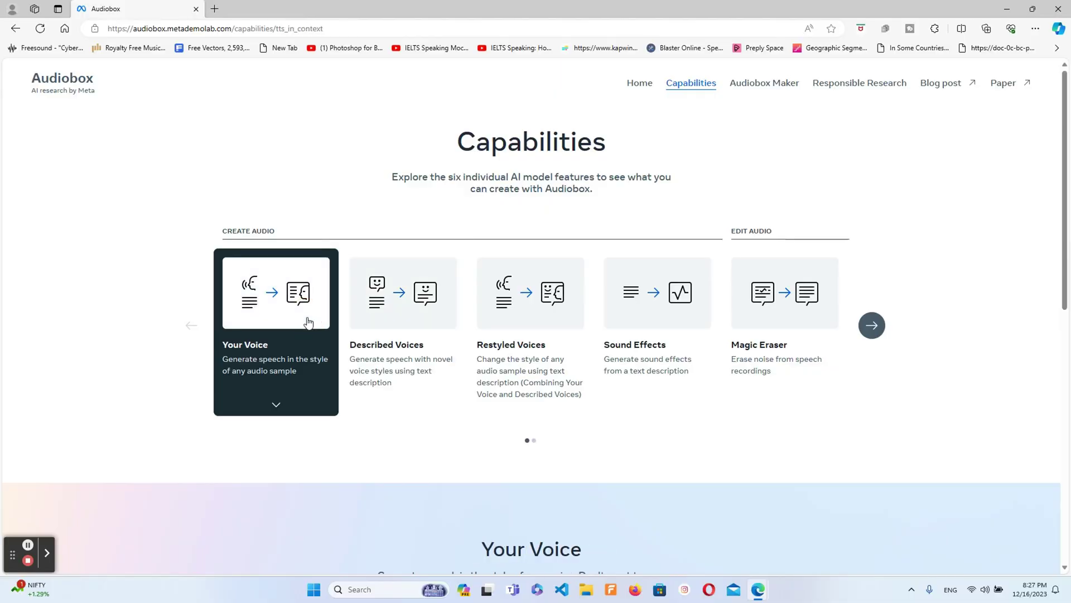
left_click(303, 320)
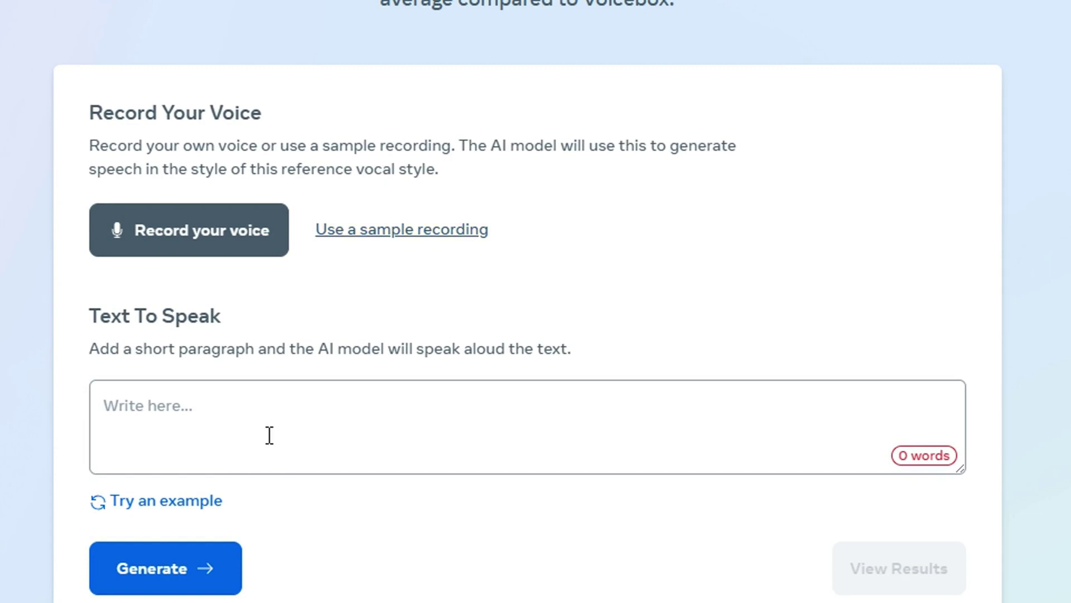
left_click(152, 405)
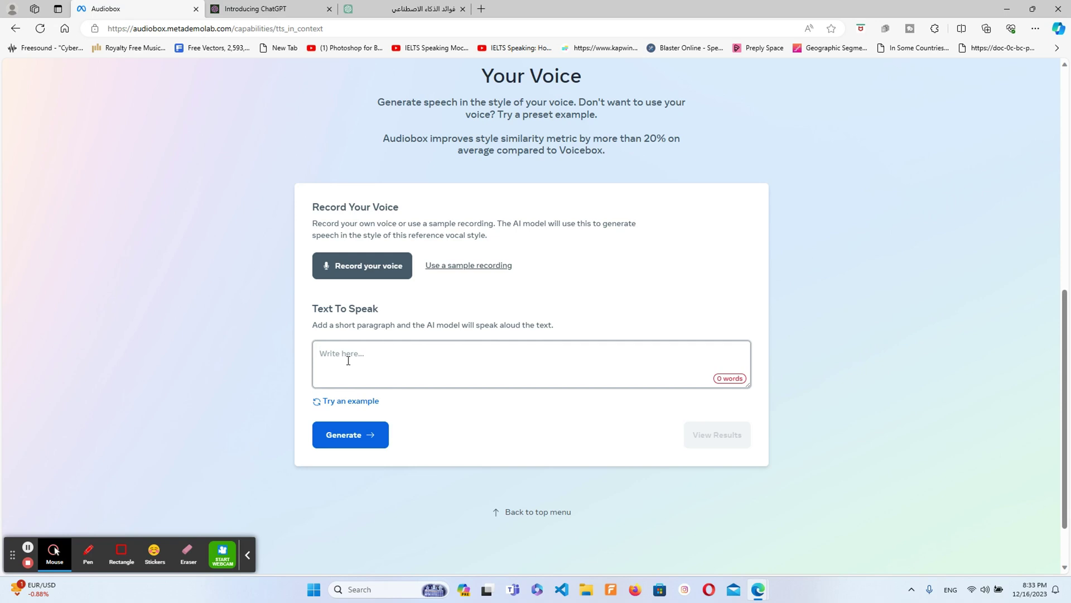
left_click(346, 401)
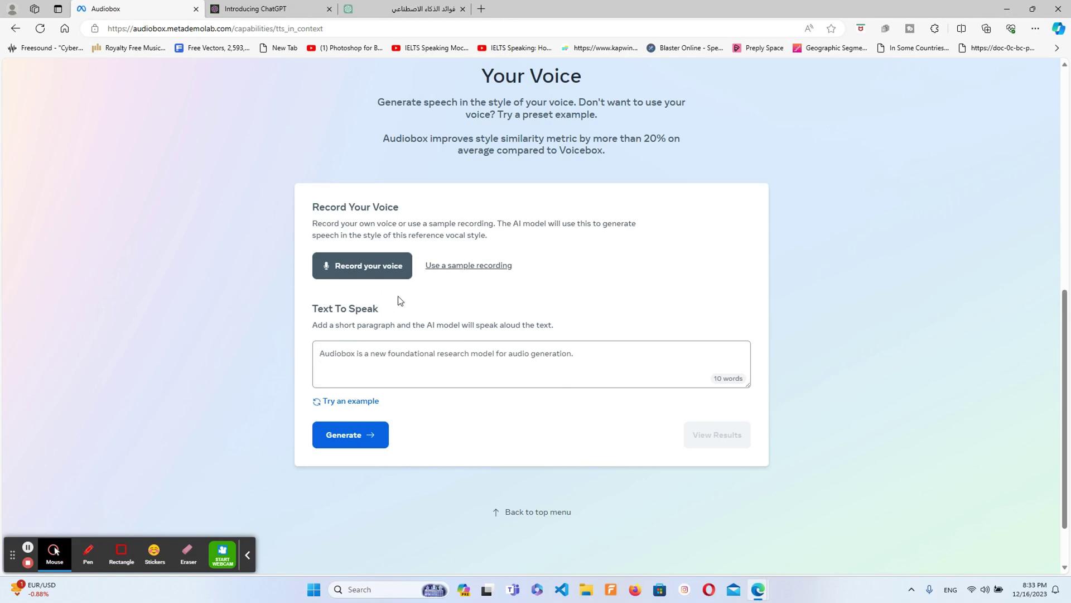
Record your own voice reading the displayed prompt, create the voice from it and finish the voice registration
left_click(385, 266)
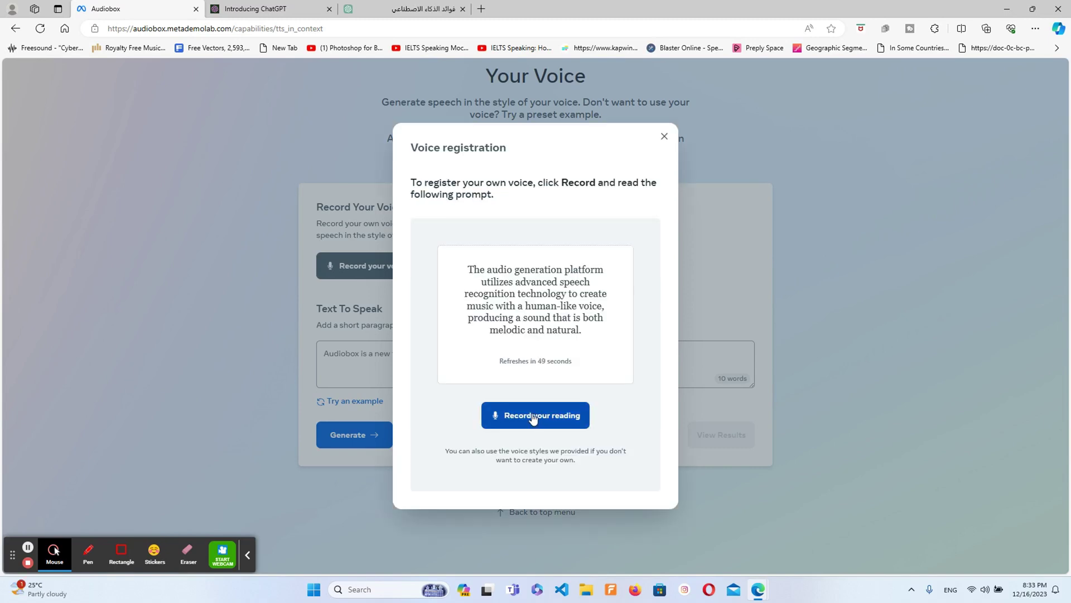
left_click(508, 418)
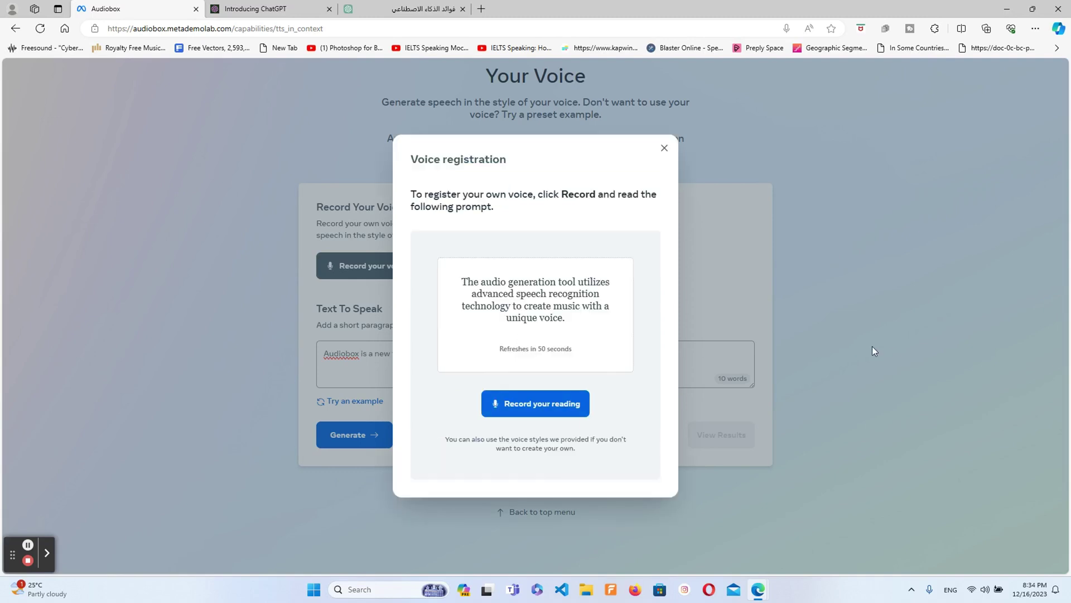
left_click(564, 406)
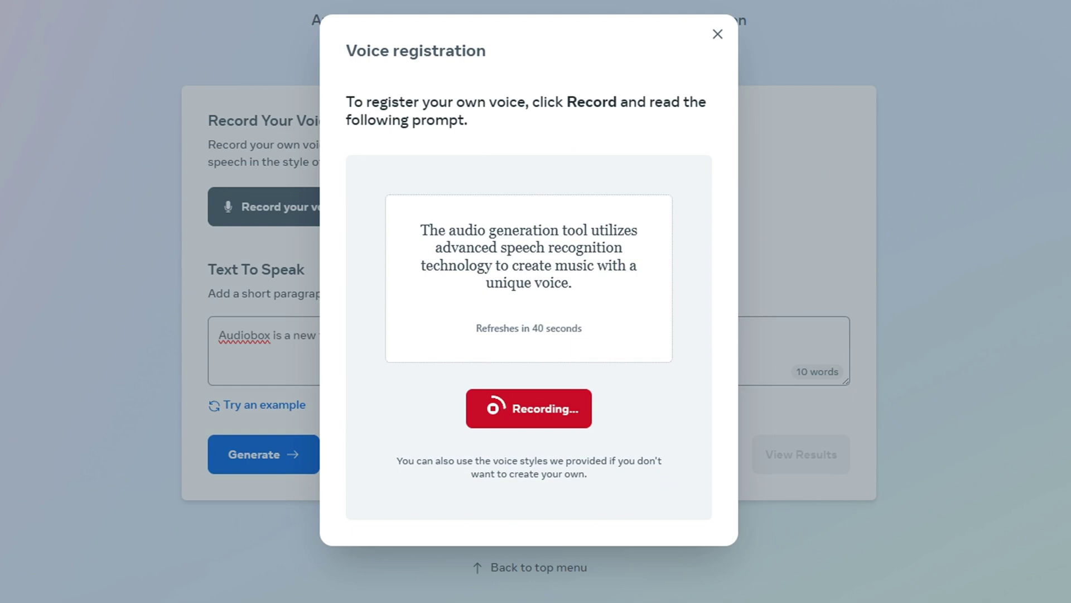
left_click(558, 424)
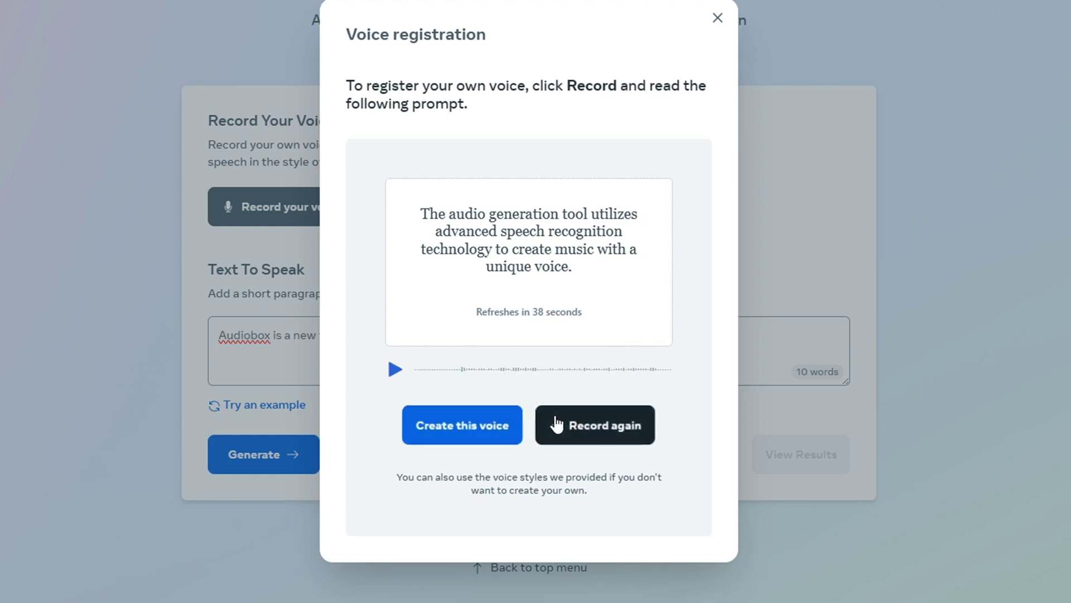
left_click(450, 426)
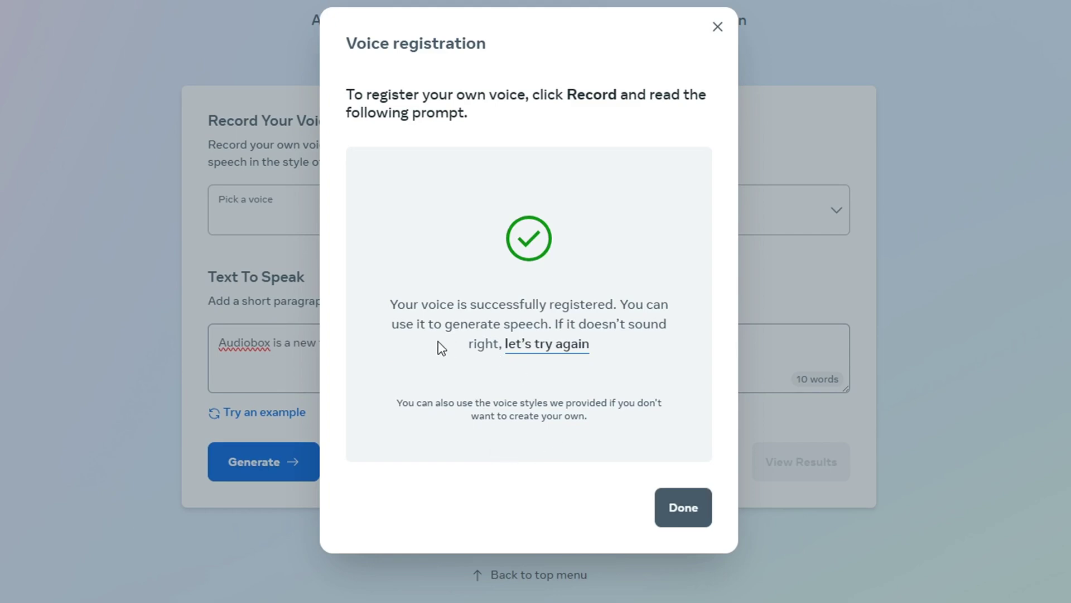
left_click(676, 520)
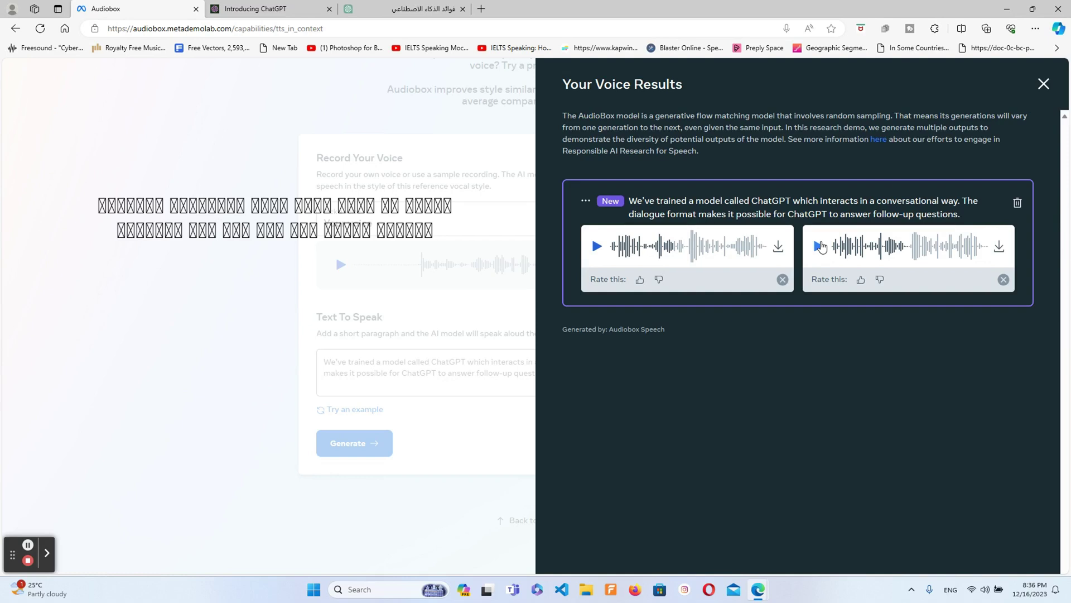
Close the Your Voice results and open the Described Voices capability
left_click(1043, 96)
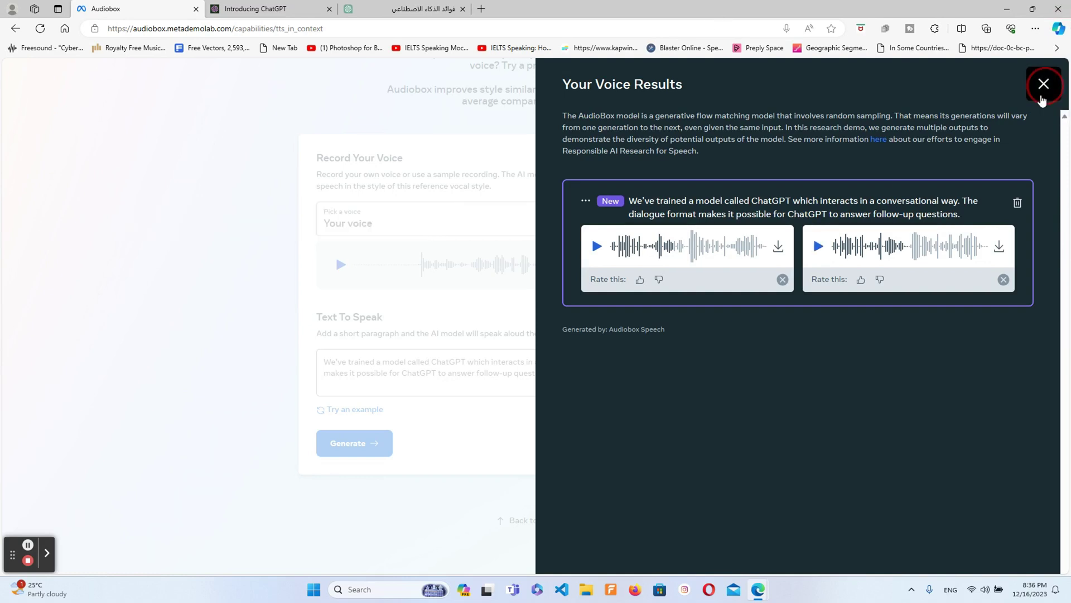
scroll(642, 315, "up", 1)
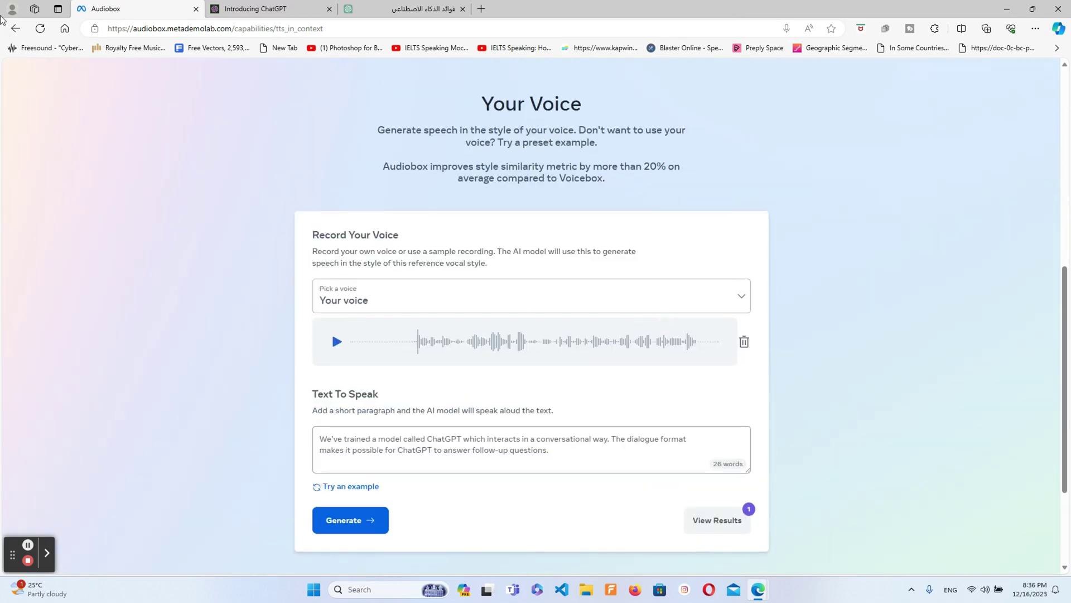
left_click(16, 28)
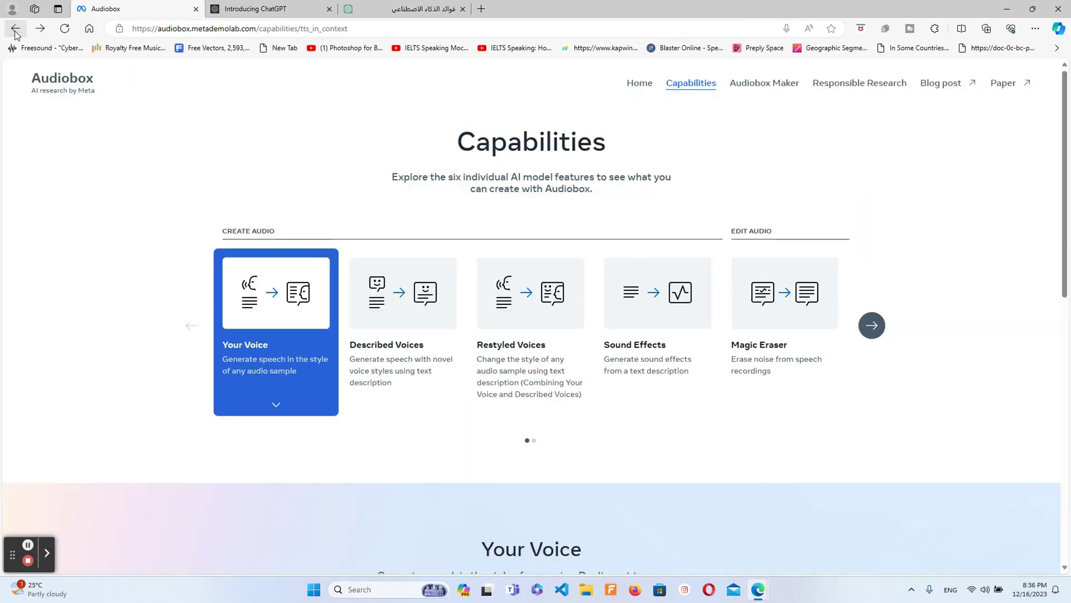
left_click(436, 338)
left_click(423, 335)
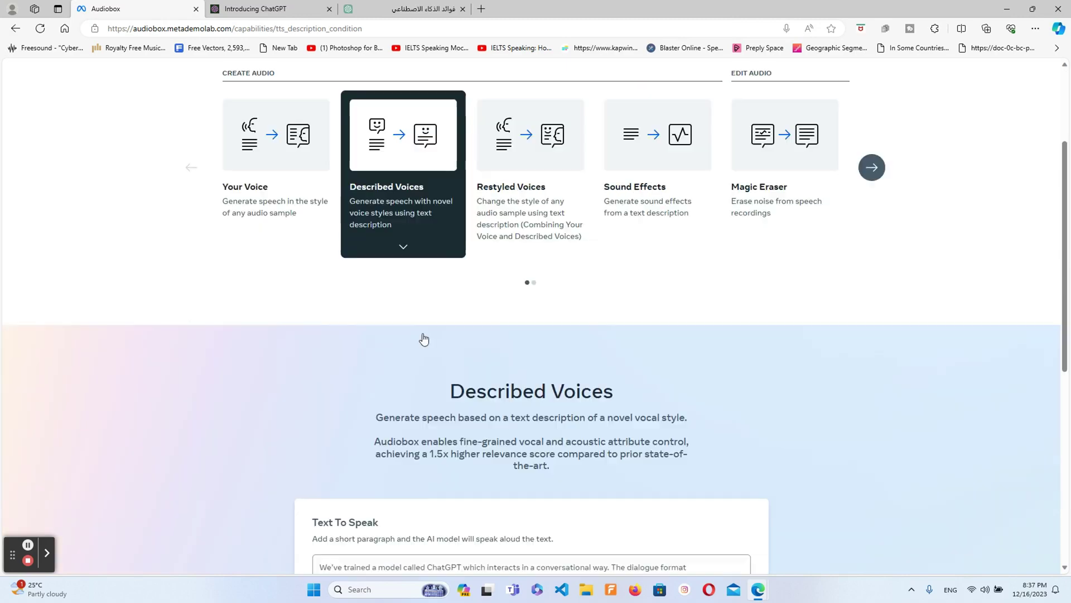
Describe the speaking voice as "Old woman in loud voice", generate the speech and play the first result
left_click(369, 272)
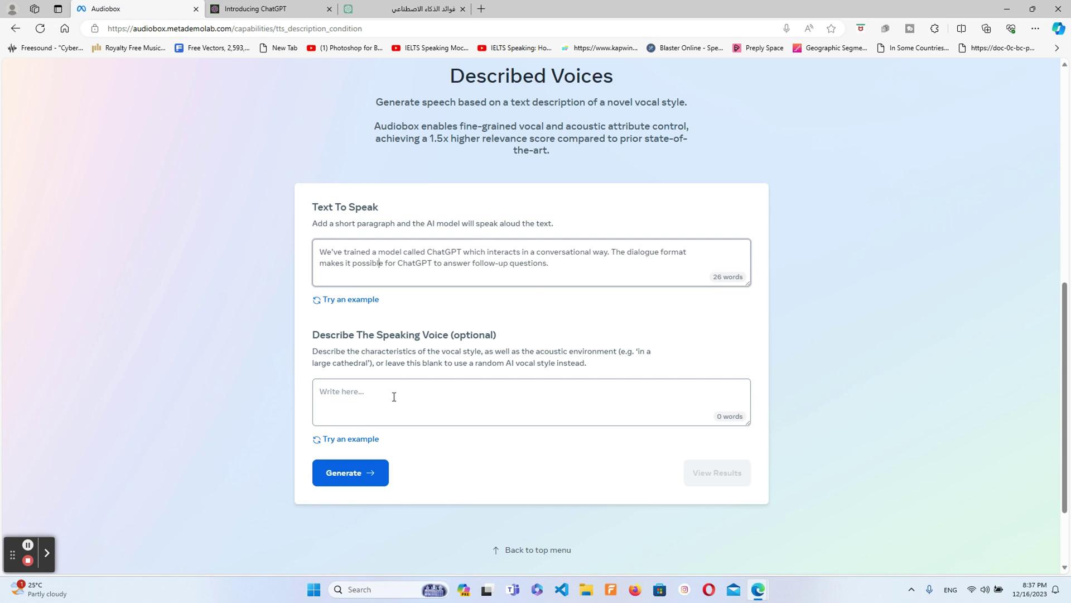
left_click(424, 383)
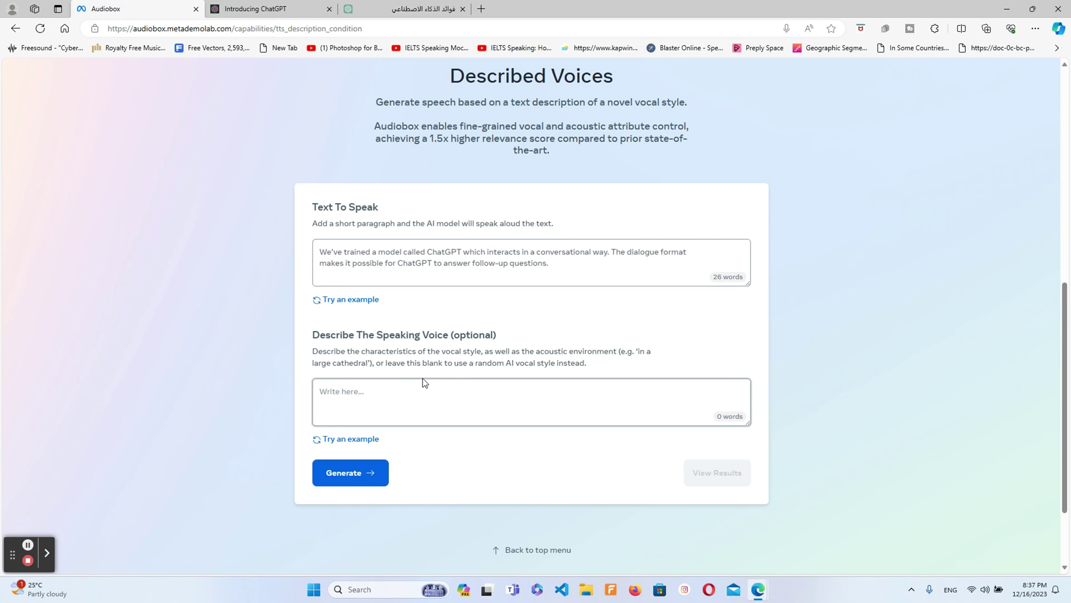
type("Old woman in loud voice")
left_click(360, 475)
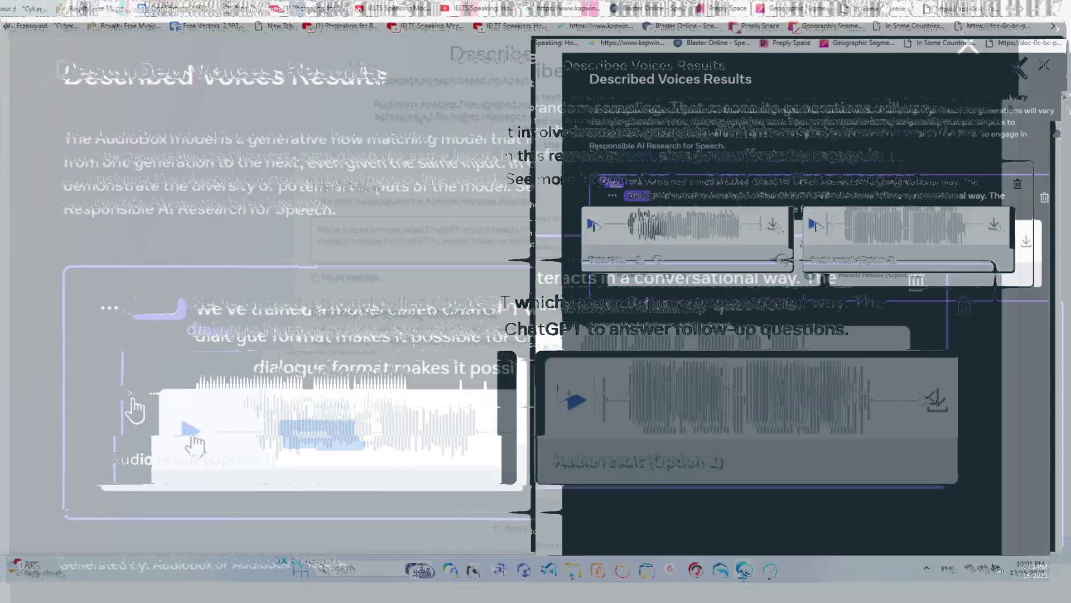
left_click(596, 228)
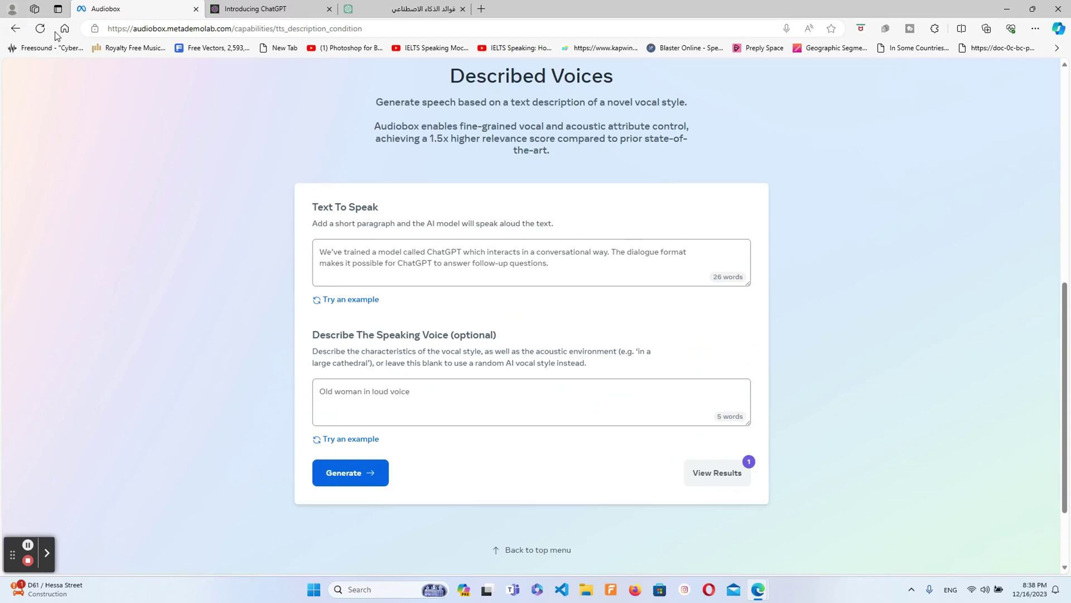
Open the Restyled Voices capability, play the Your voice reference sample and check the voices on offer
left_click(15, 29)
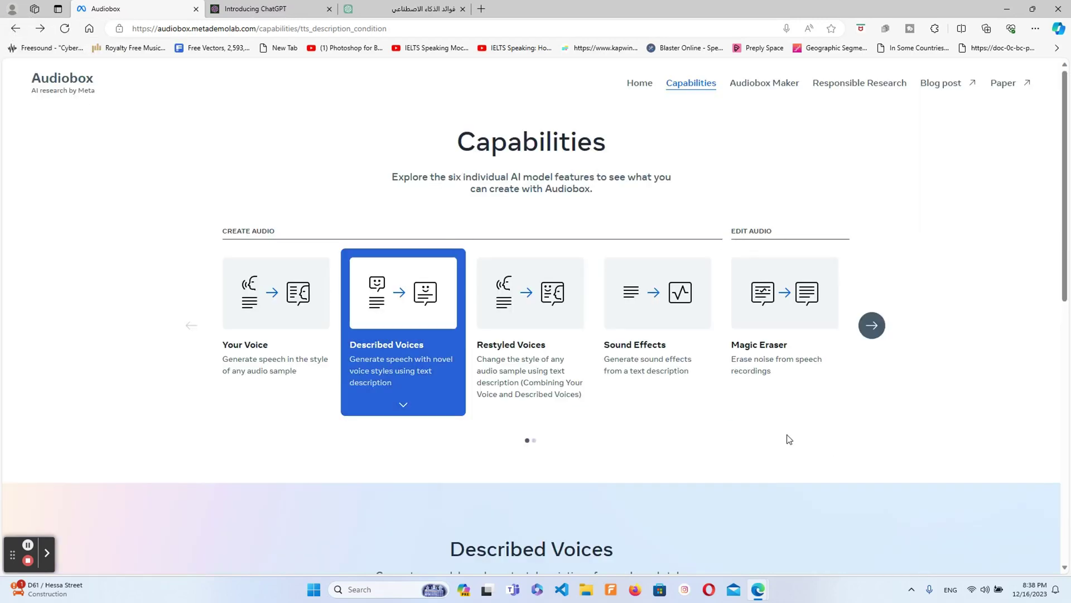
left_click(549, 364)
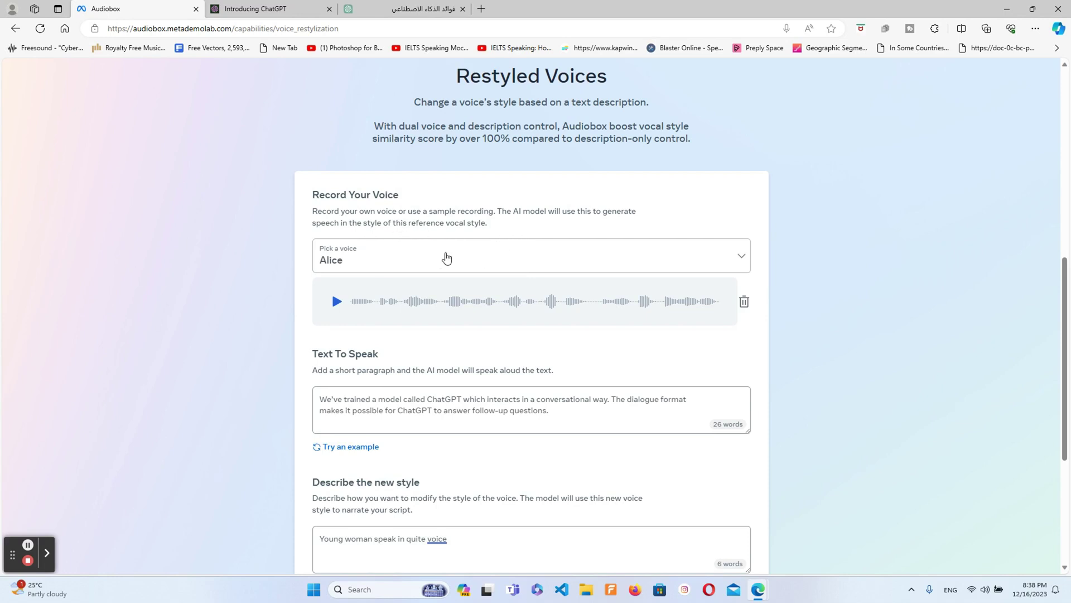
scroll(380, 245, "down", 1)
left_click(336, 224)
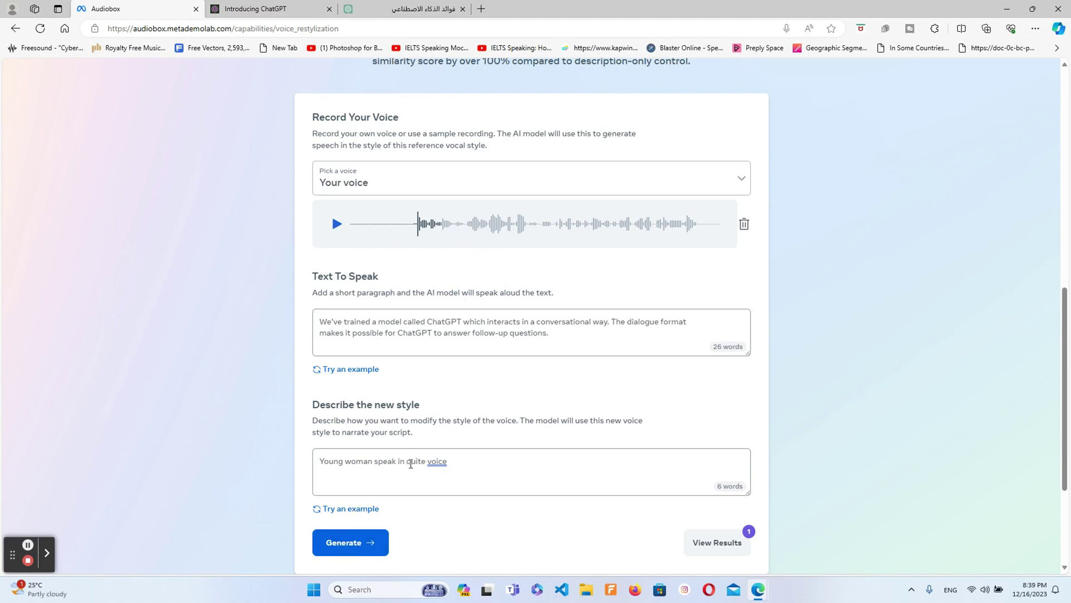
left_click(419, 183)
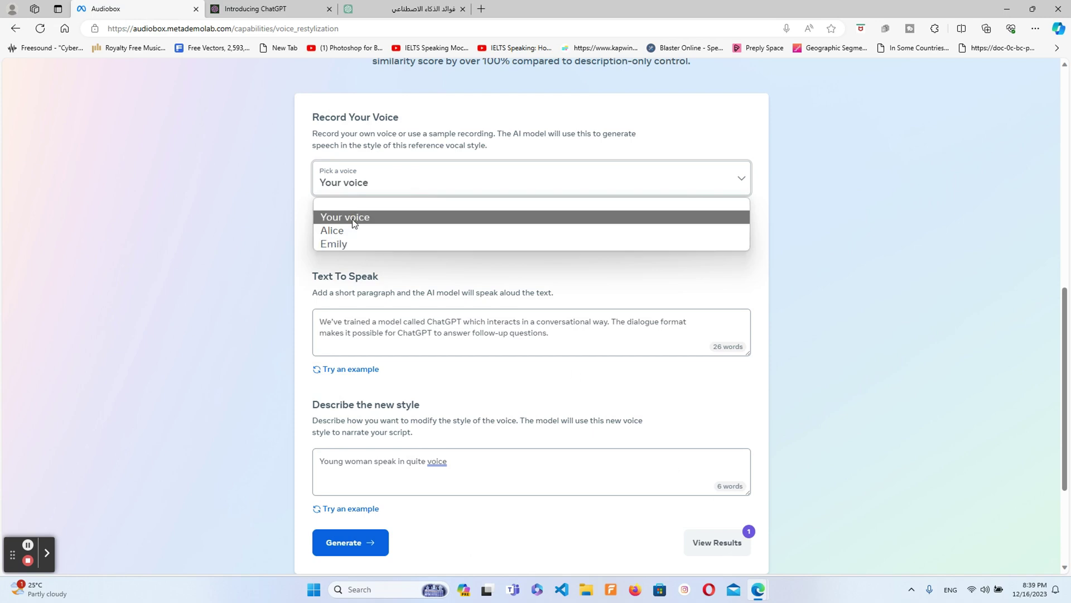
left_click(12, 31)
left_click(12, 31)
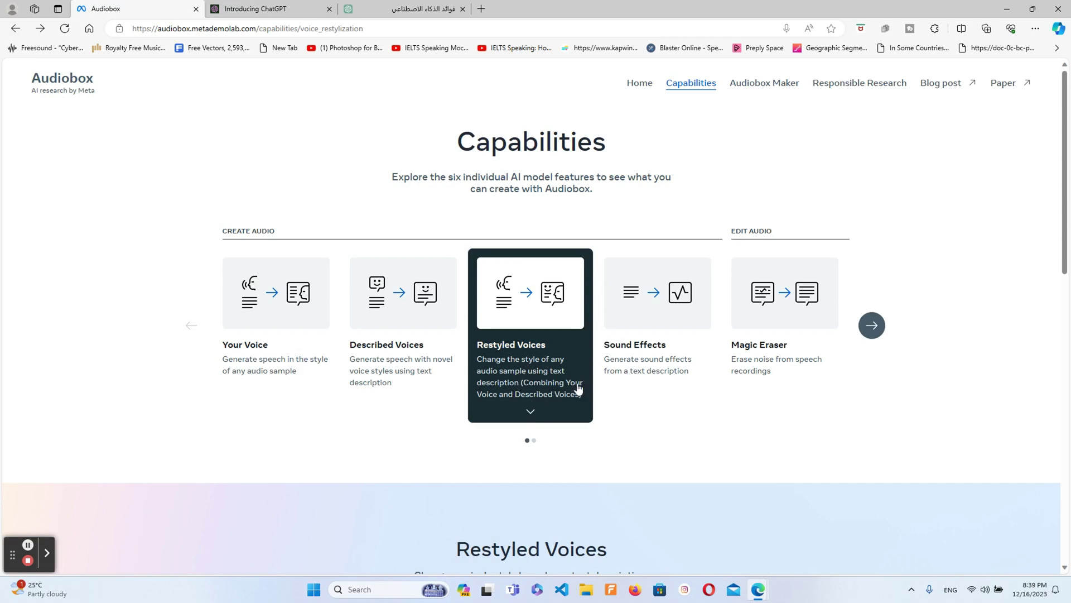
Generate a sound effect from the description "A thunder in loud sound" in the Sound Effects capability, then close the results
left_click(679, 364)
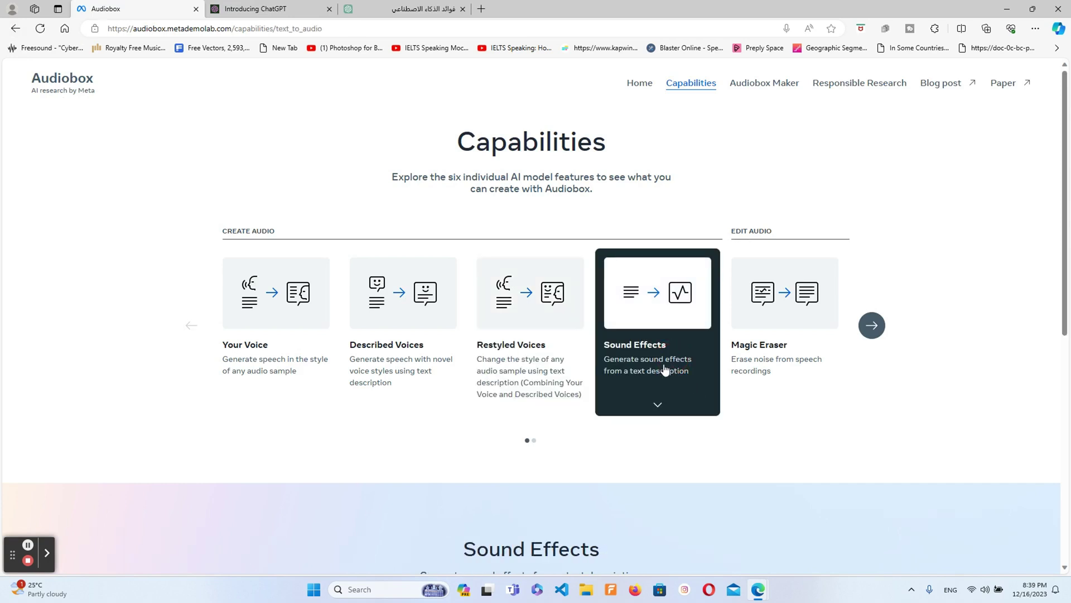
scroll(493, 325, "down", 8)
left_click(390, 292)
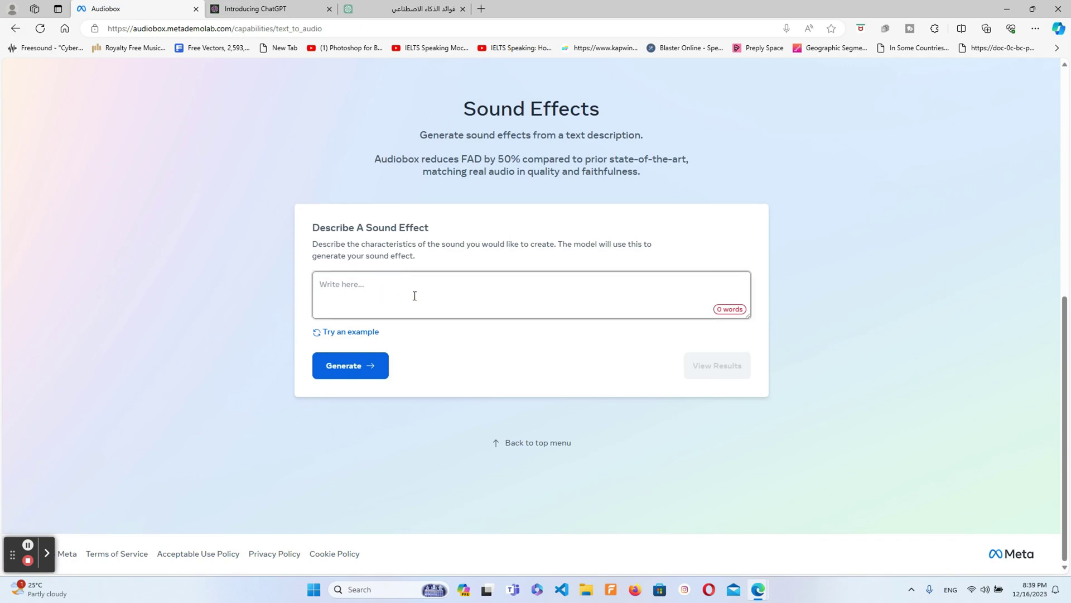
type("A thunder")
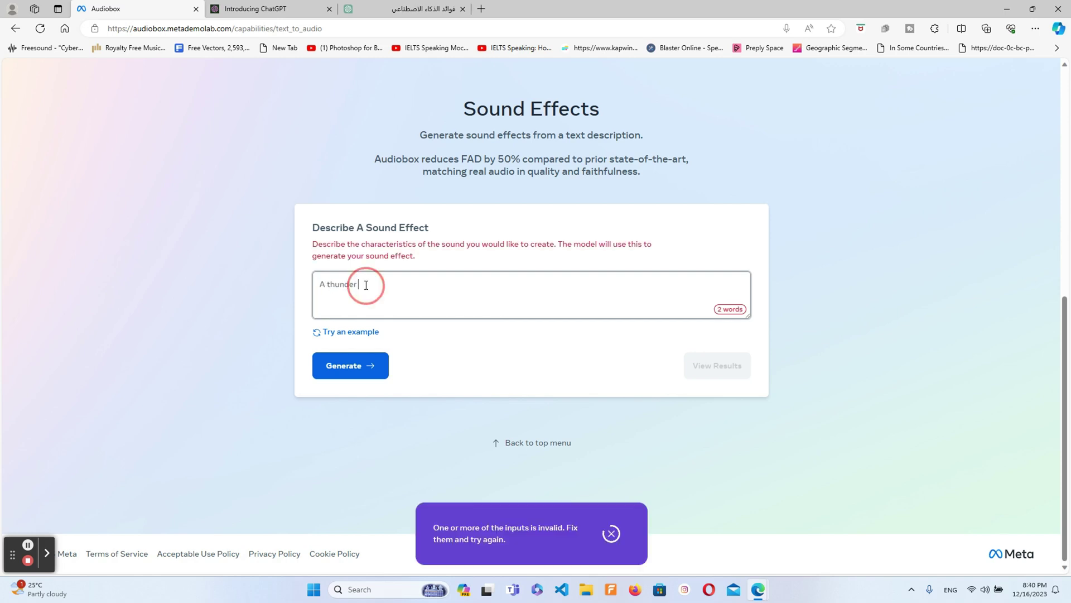
type(" in ")
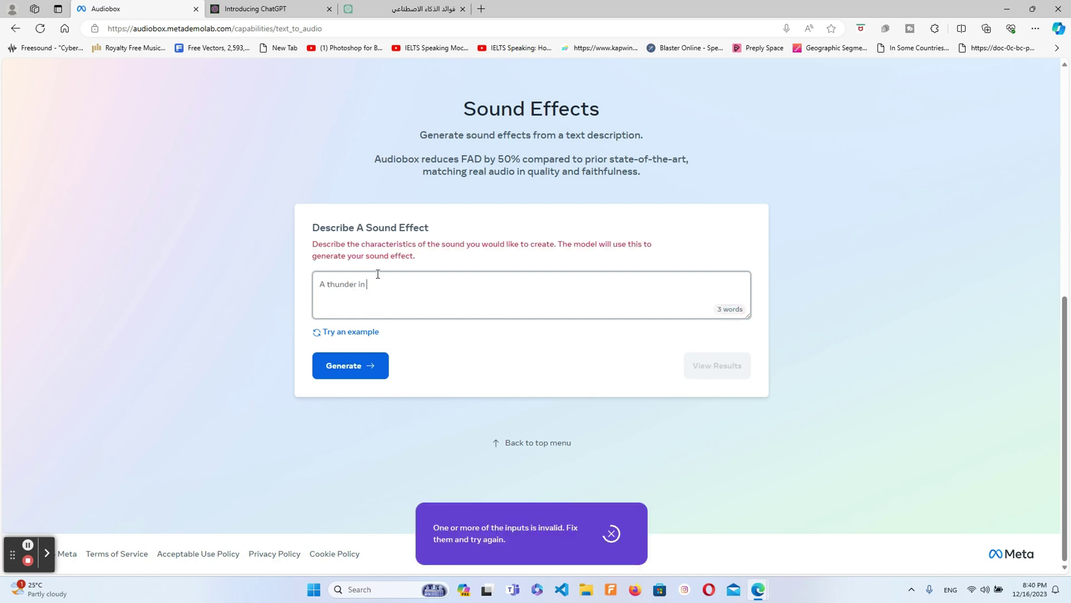
type("loud sound")
left_click(350, 365)
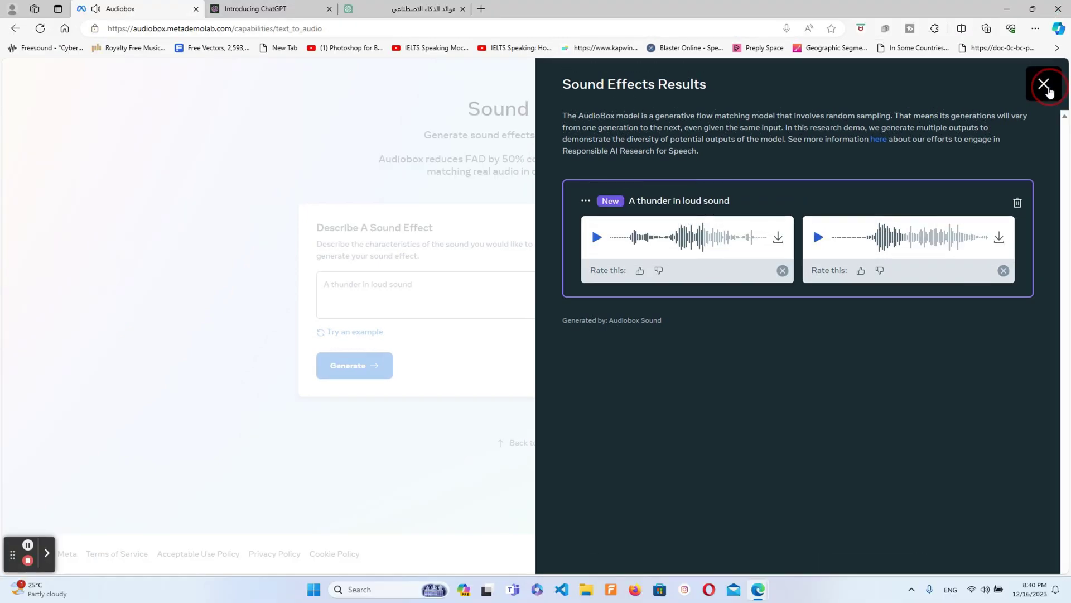
left_click(1042, 65)
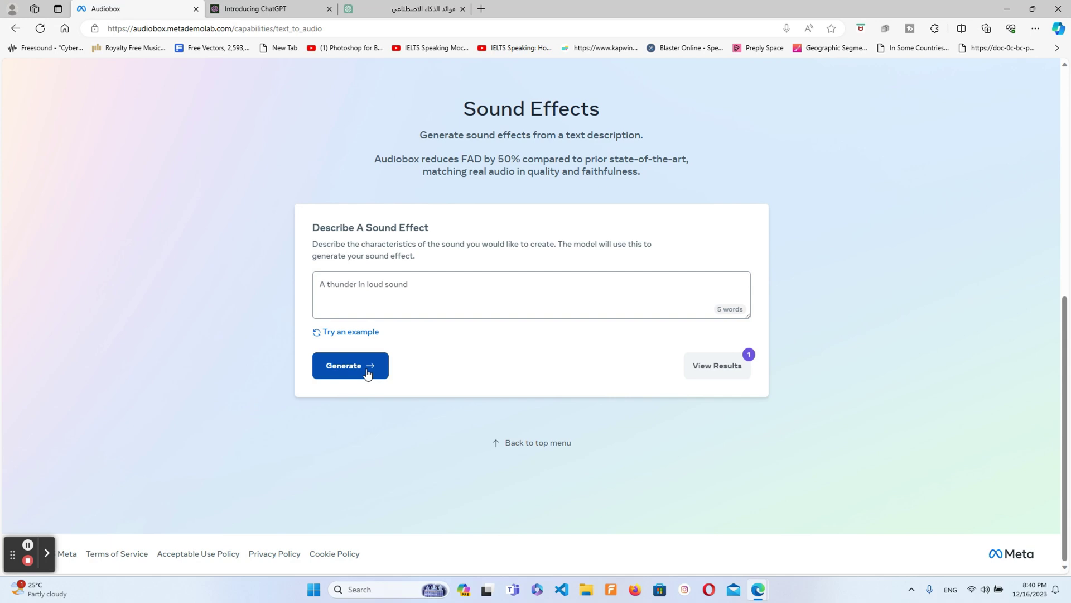
Open the Magic Eraser capability and record a noisy audio clip
left_click(15, 29)
left_click(801, 362)
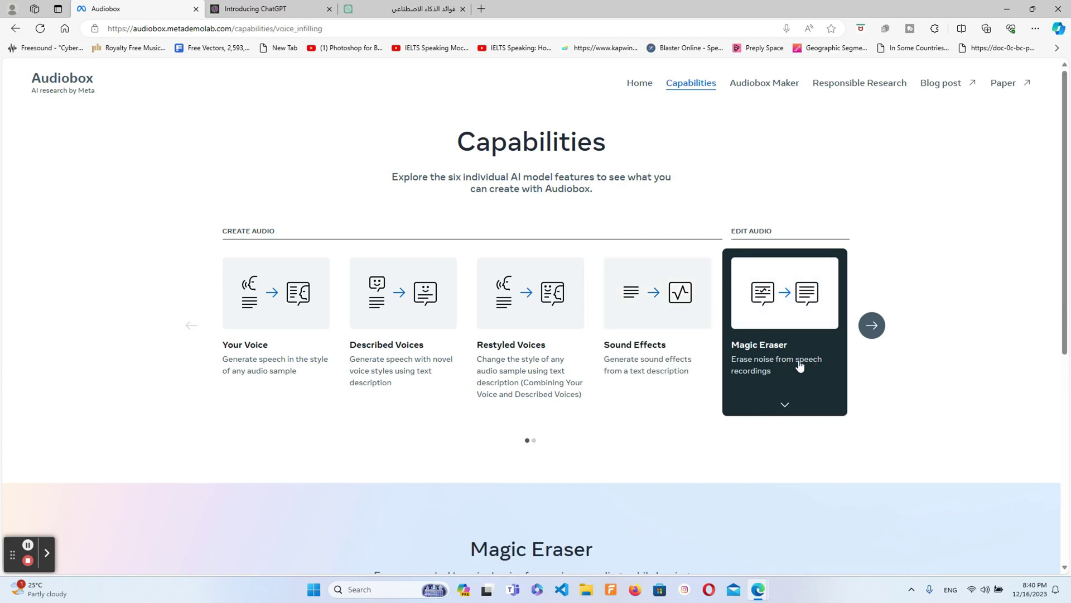
scroll(797, 357, "down", 6)
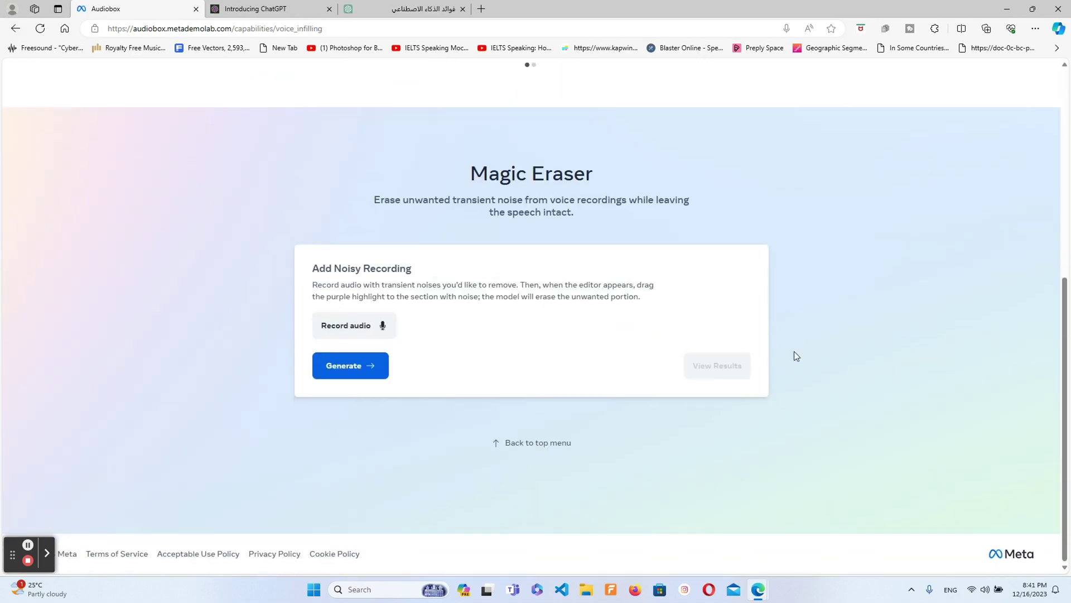
left_click(366, 329)
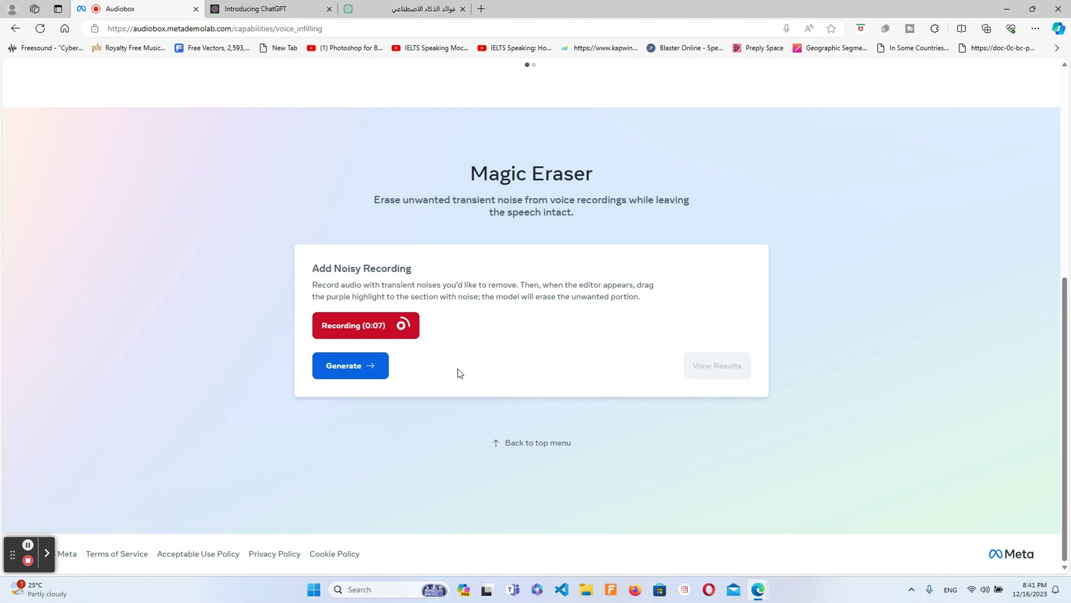
left_click(393, 329)
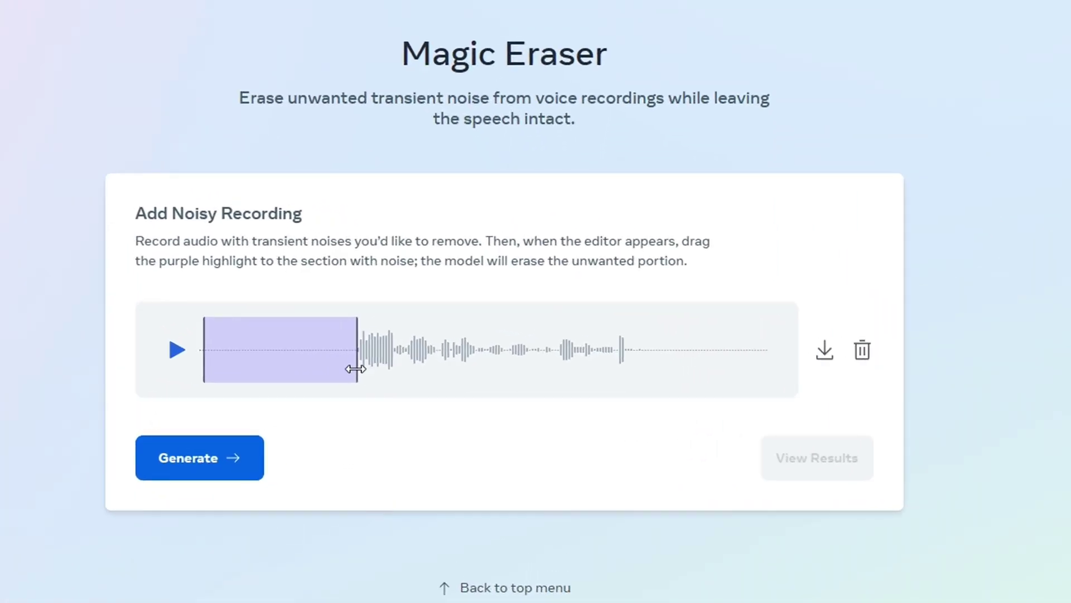
Extend the noise highlight over the whole recording and generate the cleaned audio, dismissing the notification and retrying
left_click_drag(399, 363, 261, 396)
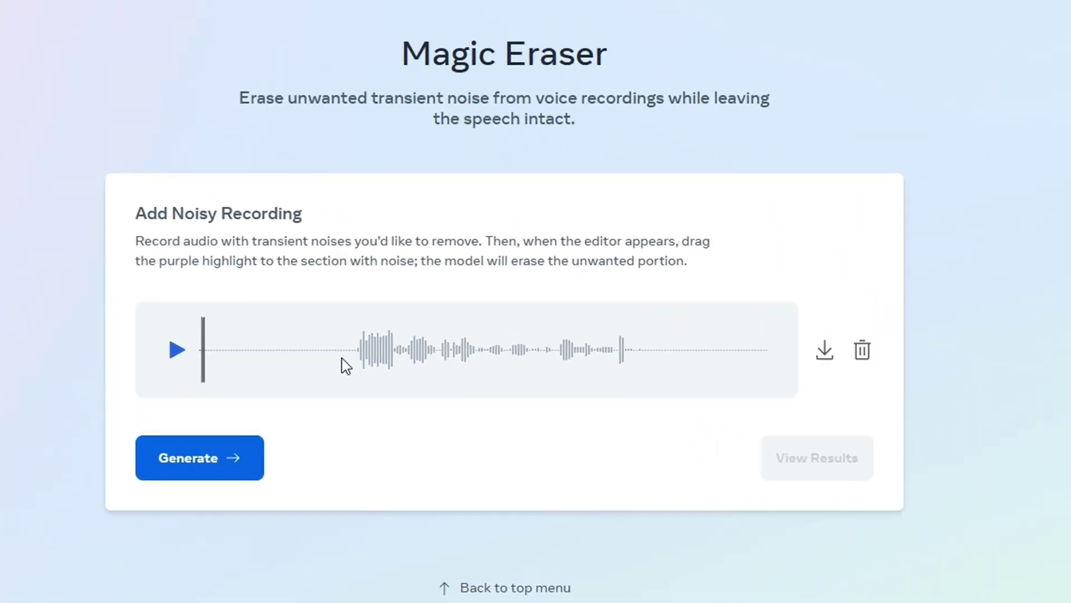
left_click_drag(202, 365, 765, 378)
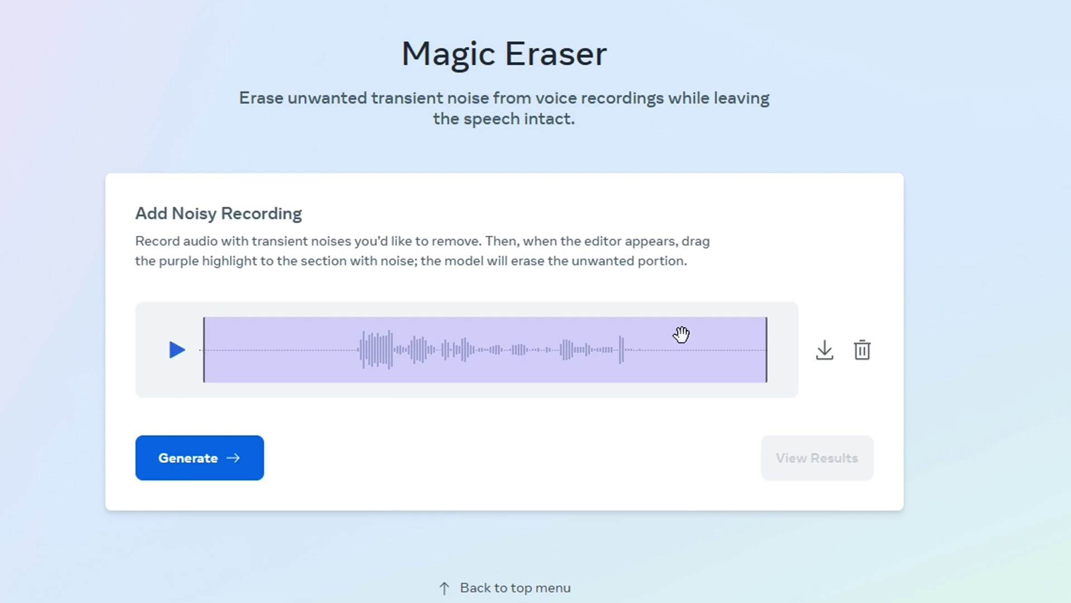
left_click(207, 466)
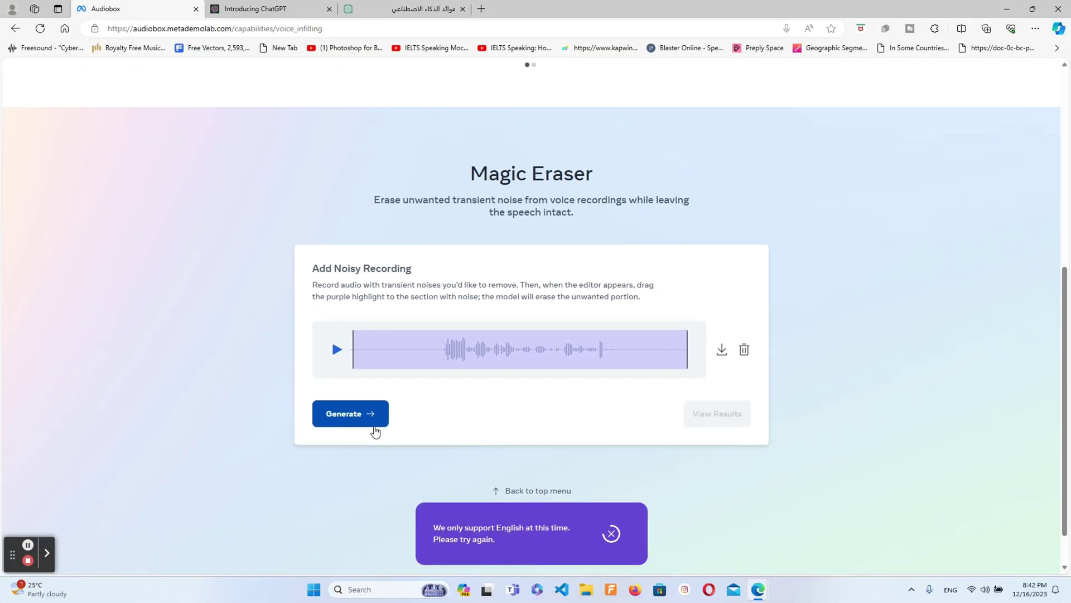
left_click(612, 534)
left_click(338, 423)
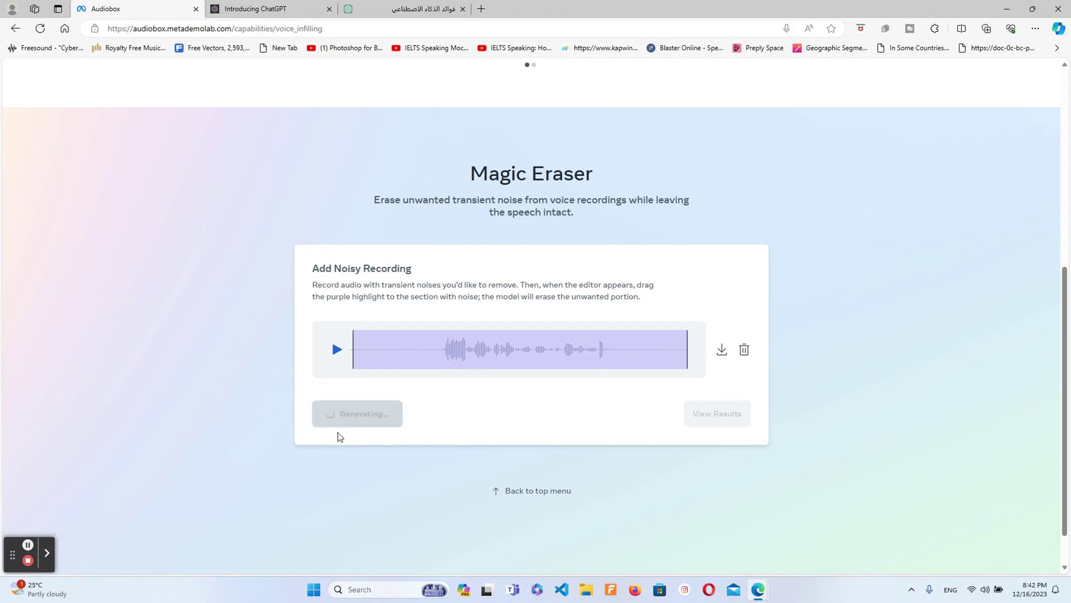